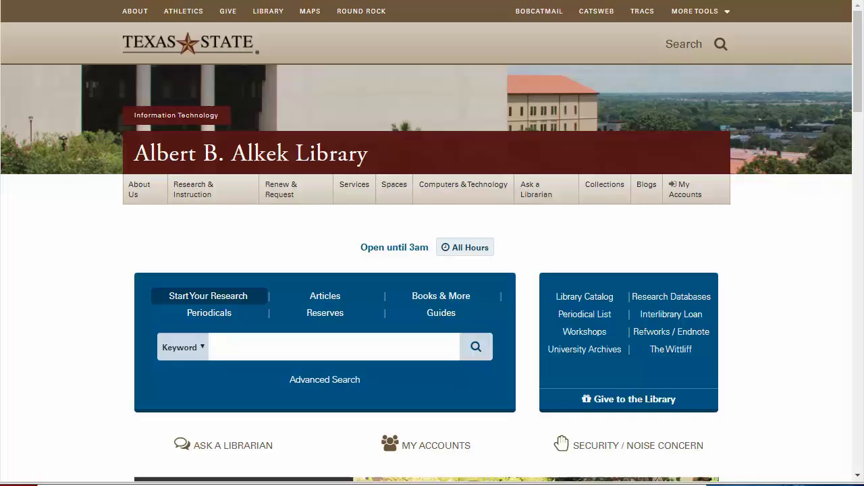
# Step: Run a quoted keyword search on the Alkek homepage for 'Stage, Stake, and Scaffold: Humans and Animals in Shakespeare's Theatre'
pyautogui.click(347, 346)
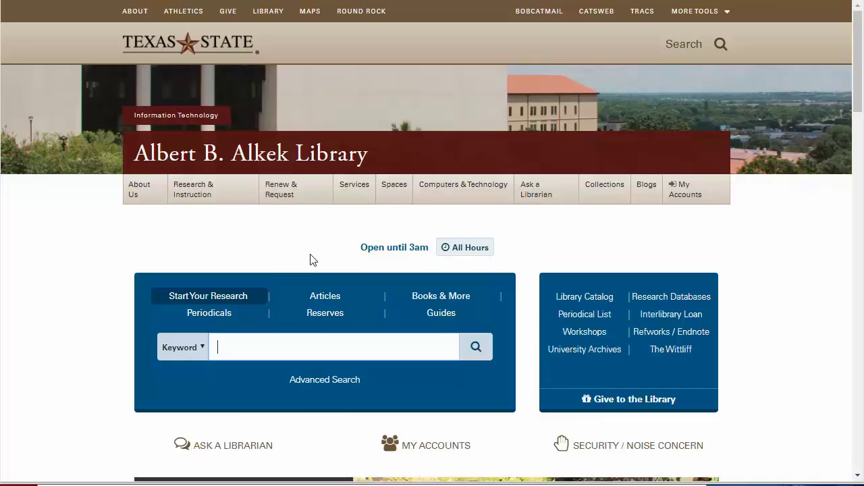
pyautogui.write('"')
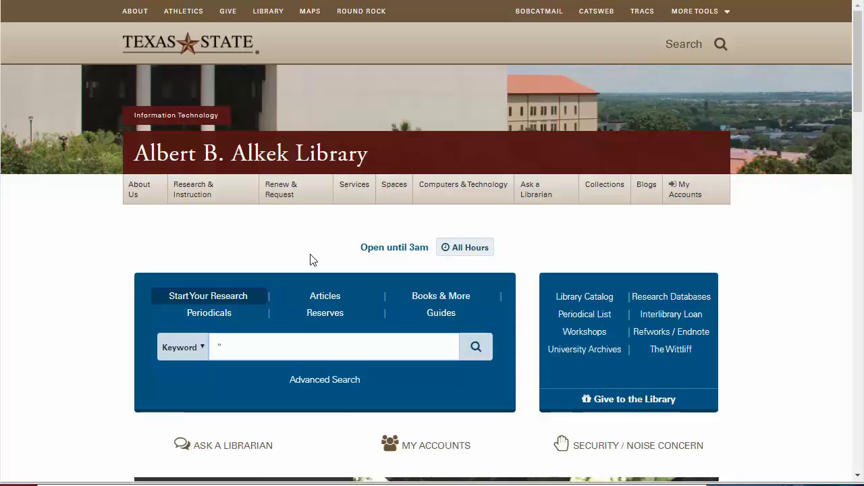
pyautogui.write("Humans and Animals in Shakespeare's Theatre.")
pyautogui.write('"')
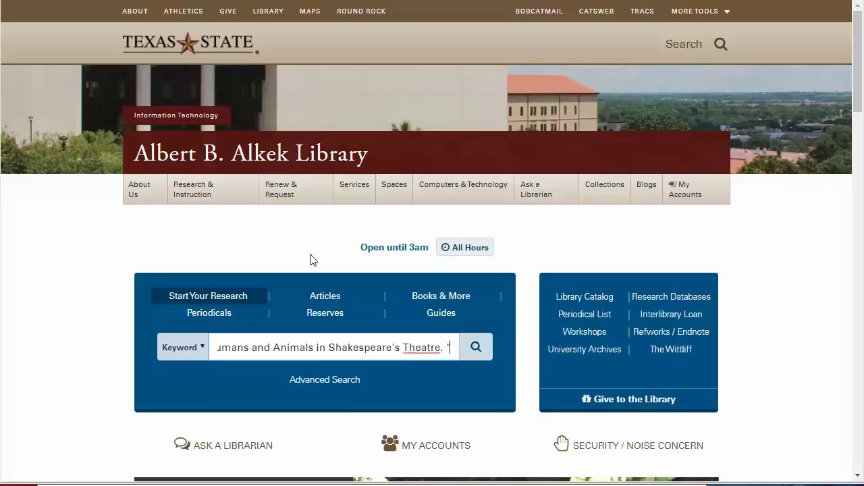
pyautogui.press('Return')
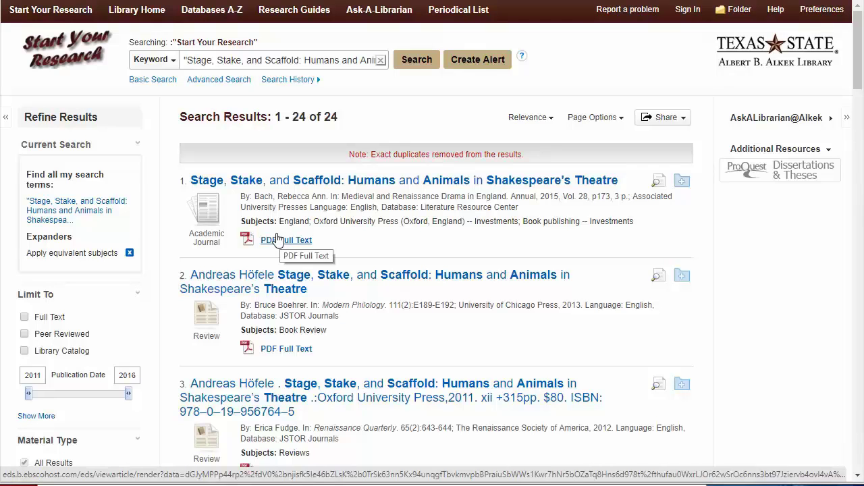
# Step: Open the first result's detailed record and view its PDF full text
pyautogui.click(293, 188)
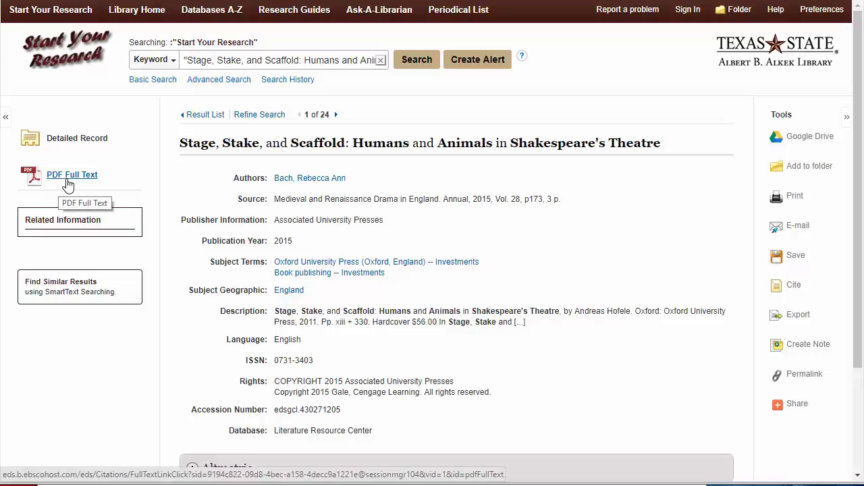
pyautogui.click(52, 182)
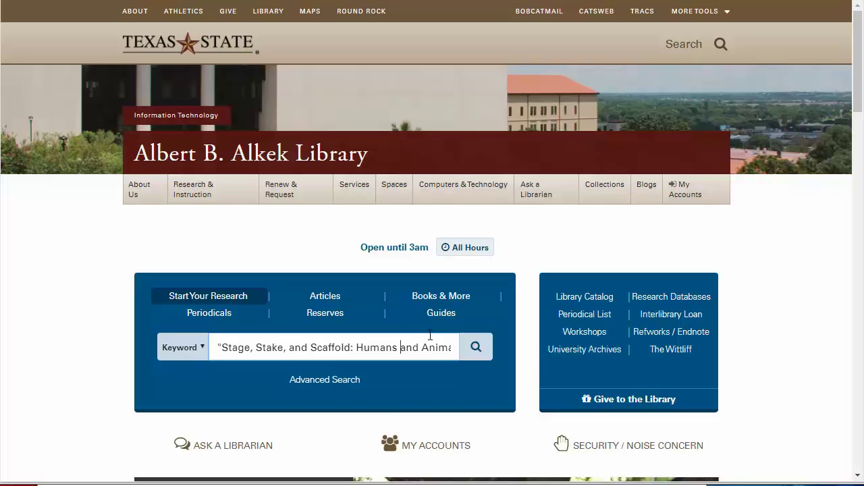
# Step: Replace the previous query with the quoted multiple sclerosis balance-exercise article title and search
pyautogui.hotkey('ctrl', 'a')
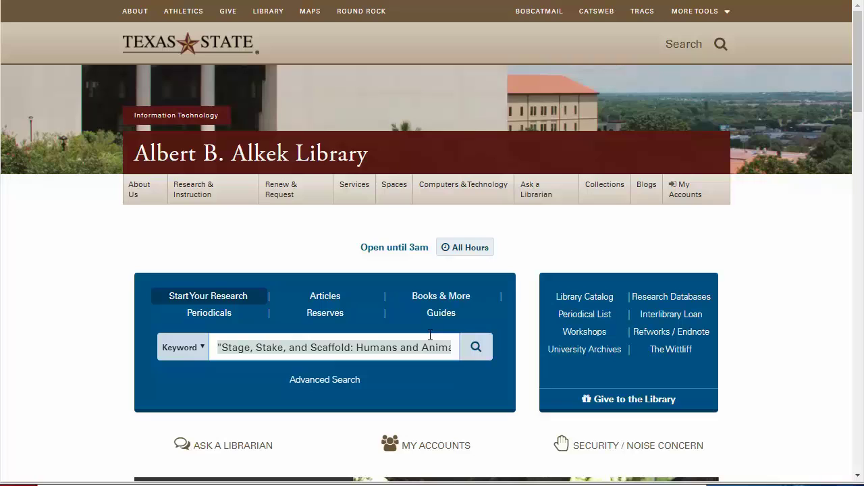
pyautogui.write('"')
pyautogui.hotkey('ctrl', 'v')
pyautogui.write('"')
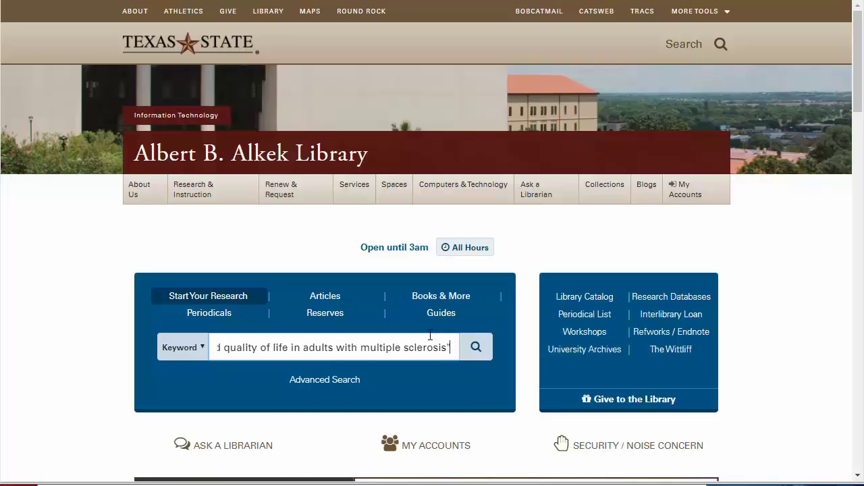
pyautogui.press('Return')
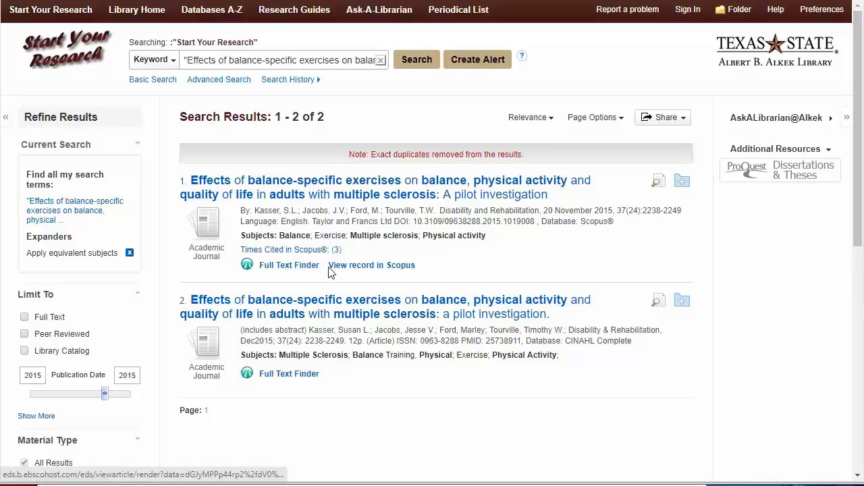
# Step: Open the second result's record and use Full Text Finder to launch its full text in a new window
pyautogui.click(330, 314)
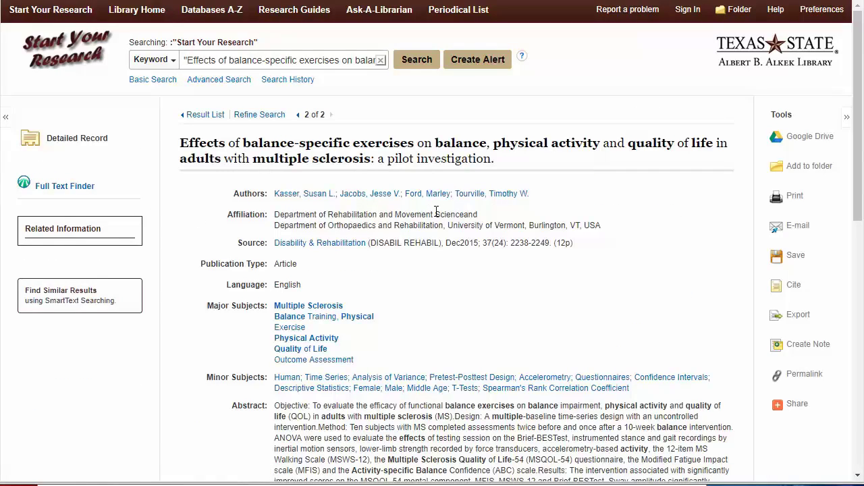
pyautogui.scroll(-8, 459, 243)
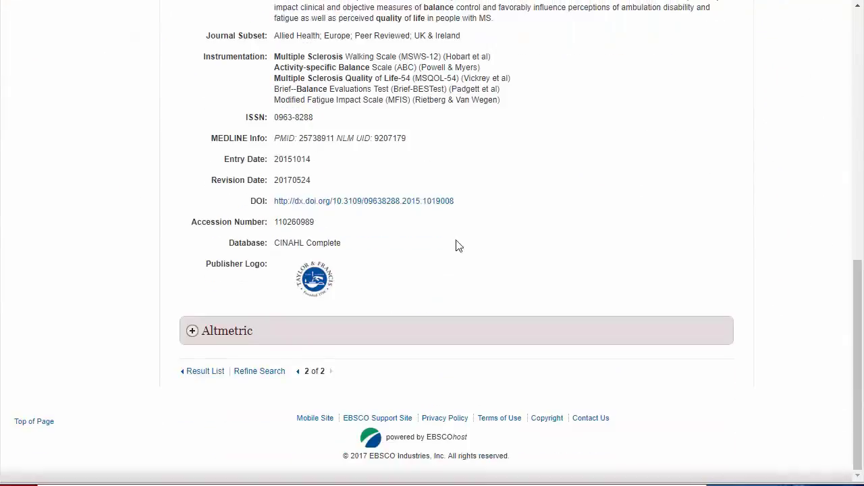
pyautogui.scroll(8, 454, 256)
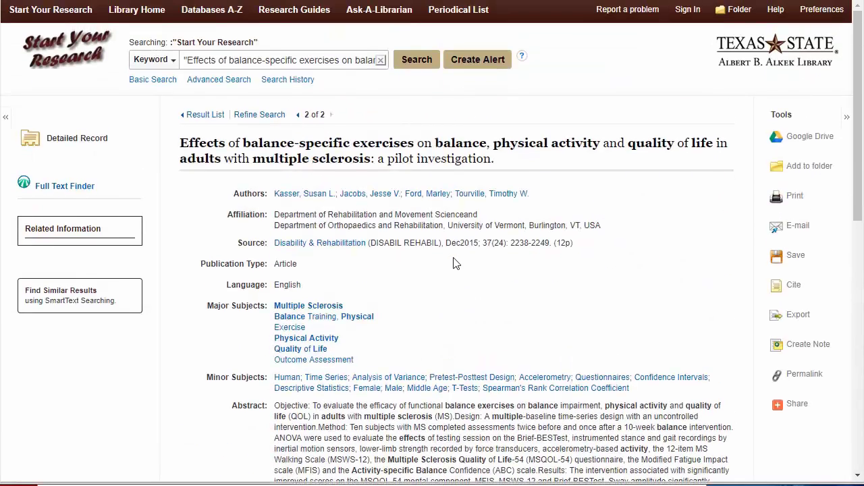
pyautogui.click(50, 188)
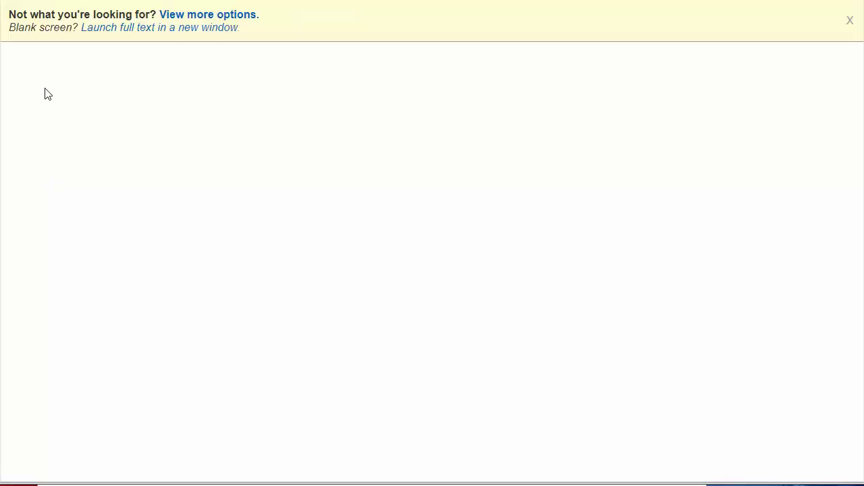
pyautogui.click(106, 27)
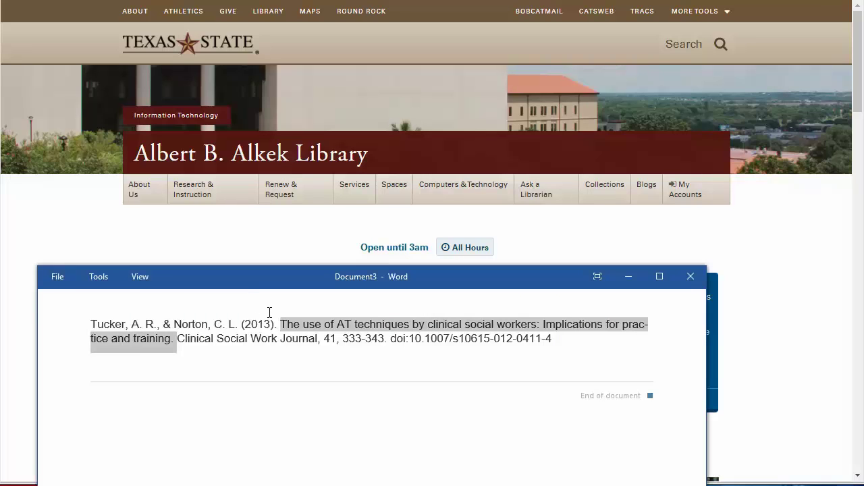
# Step: Minimize Word and search the library for the quoted Tucker & Norton title 'The use of AT techniques…'
pyautogui.click(256, 251)
pyautogui.tripleClick(256, 338)
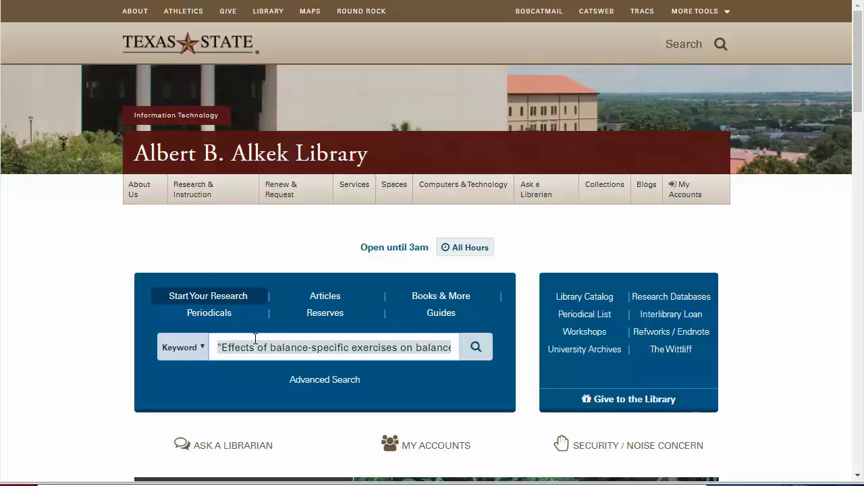
pyautogui.write('"')
pyautogui.hotkey('ctrl', 'v')
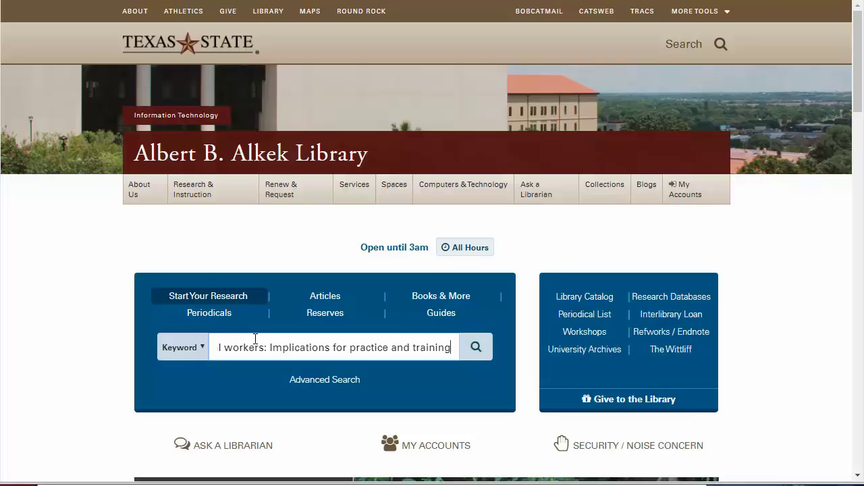
pyautogui.write('"')
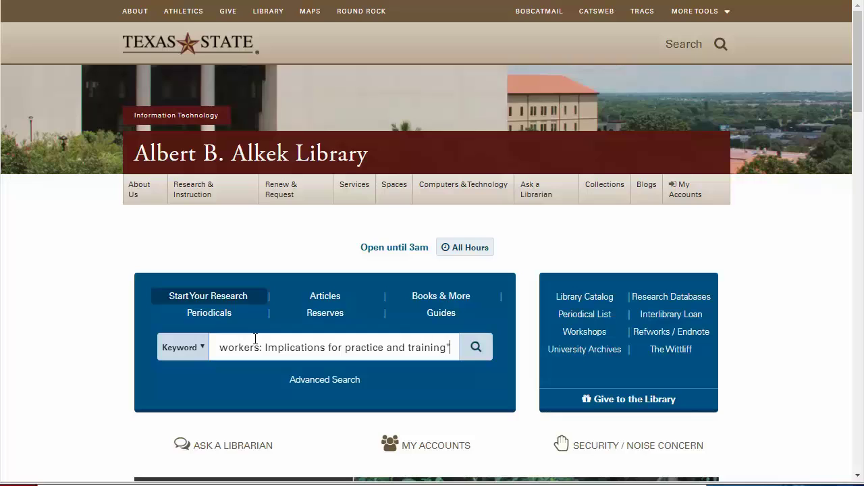
pyautogui.press('Return')
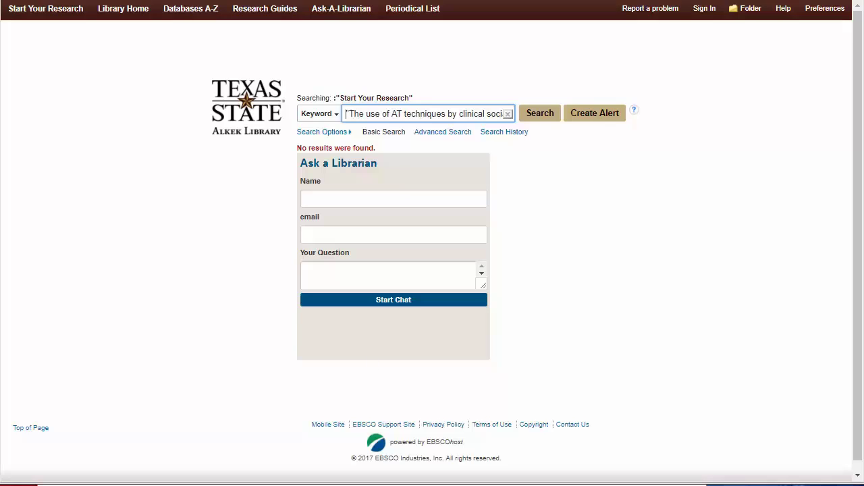
# Step: Select 'Clinical Social Work Journal' in the Word citation, then go to the library's Periodical List
pyautogui.hotkey('alt', 'Tab')
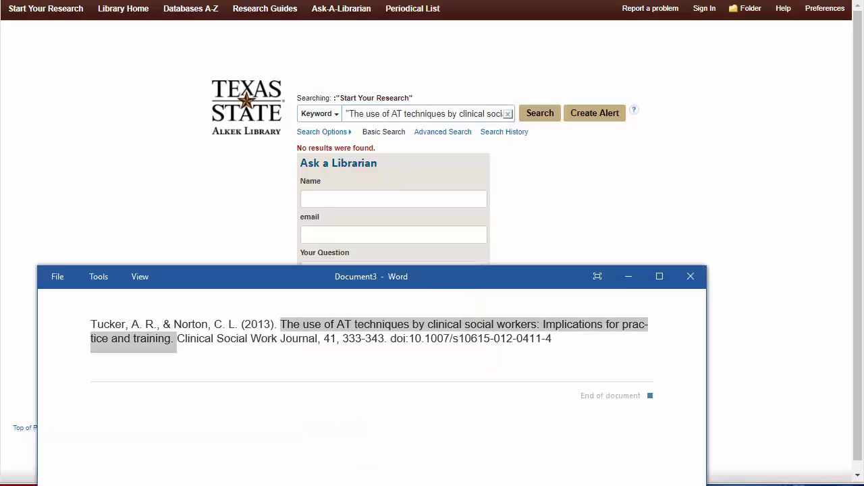
pyautogui.click(320, 330)
pyautogui.moveTo(179, 338); pyautogui.dragTo(306, 340)
pyautogui.hotkey('ctrl', 'c')
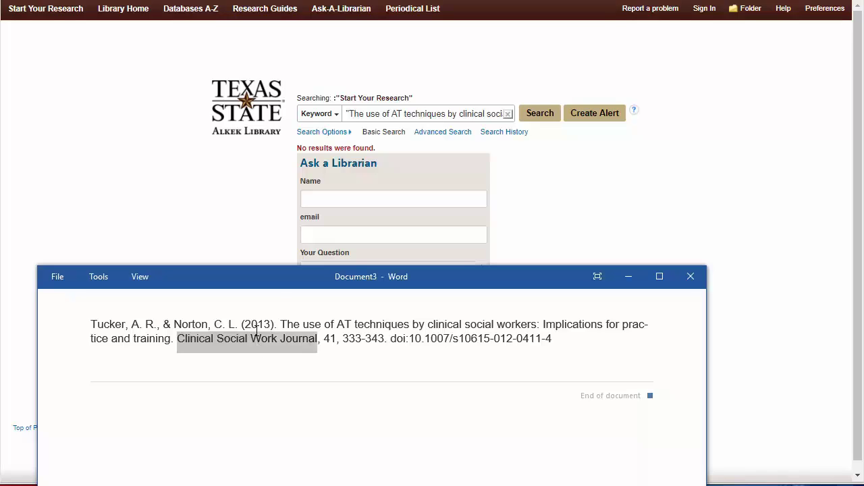
pyautogui.click(432, 53)
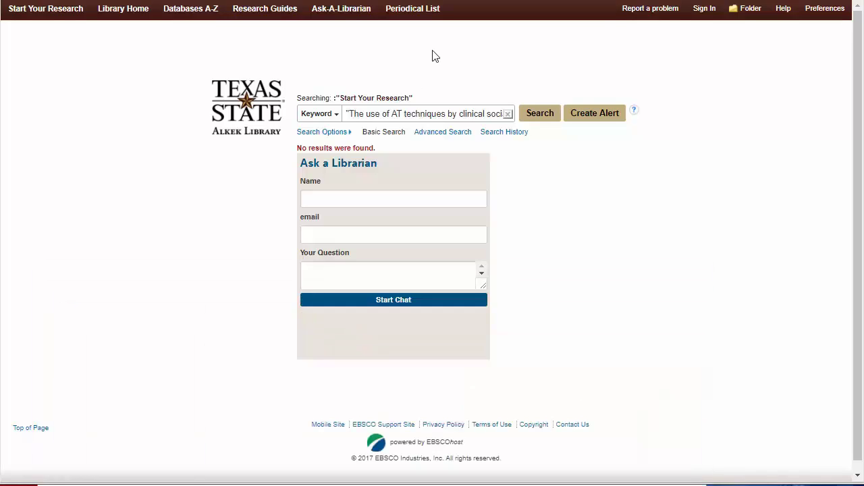
pyautogui.click(416, 10)
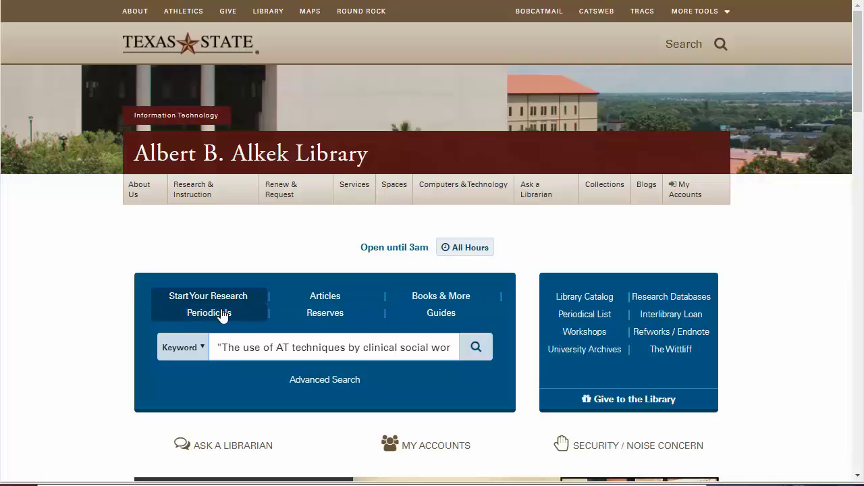
# Step: Search the Periodicals tab for the pasted title Clinical Social Work Journal
pyautogui.click(214, 320)
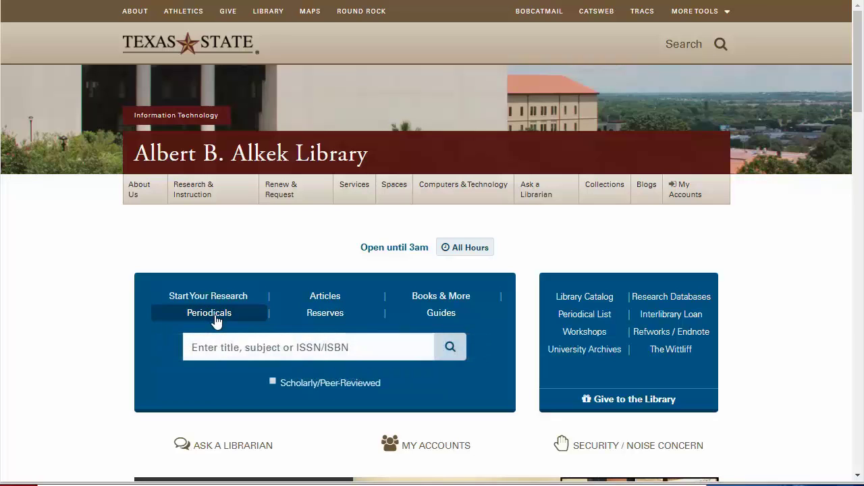
pyautogui.click(217, 347)
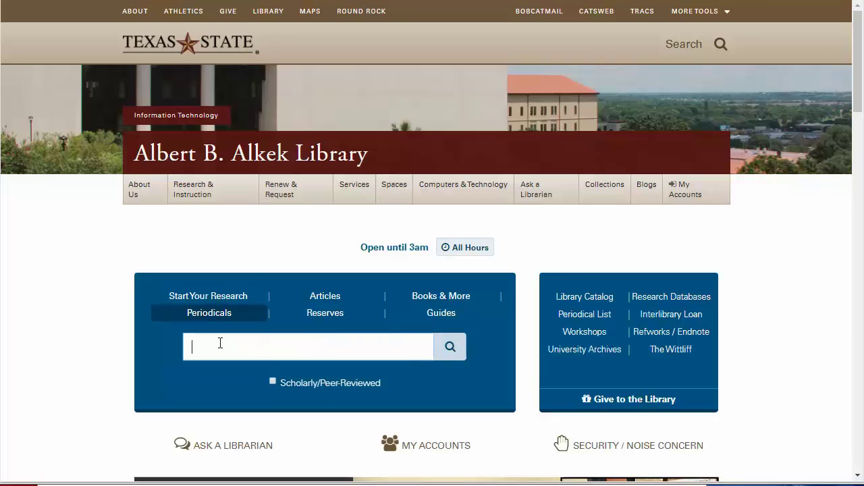
pyautogui.hotkey('ctrl', 'v')
pyautogui.click(454, 358)
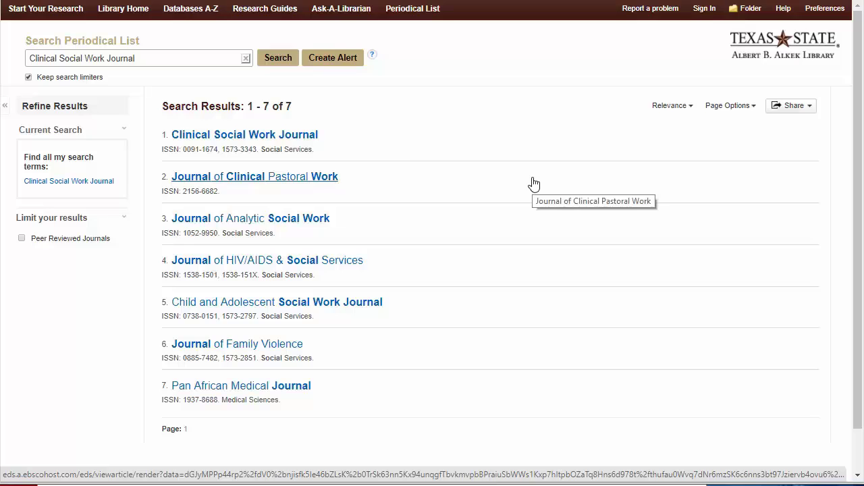
# Step: Open the Clinical Social Work Journal record, confirm the 2013 year in the citation, and follow its OmniFile Full Text Mega link
pyautogui.click(283, 136)
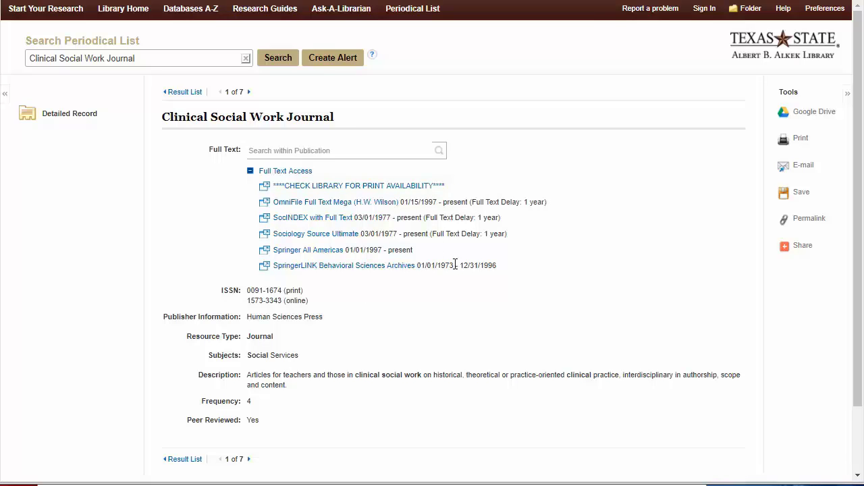
pyautogui.hotkey('alt', 'Tab')
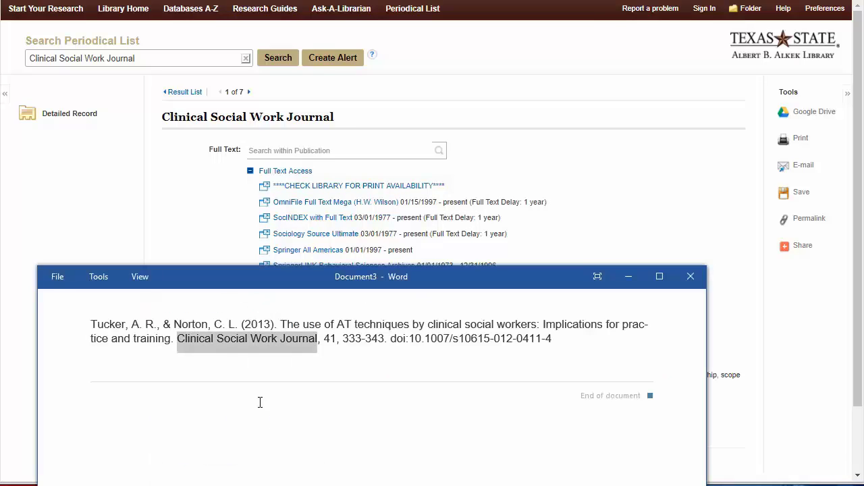
pyautogui.doubleClick(264, 324)
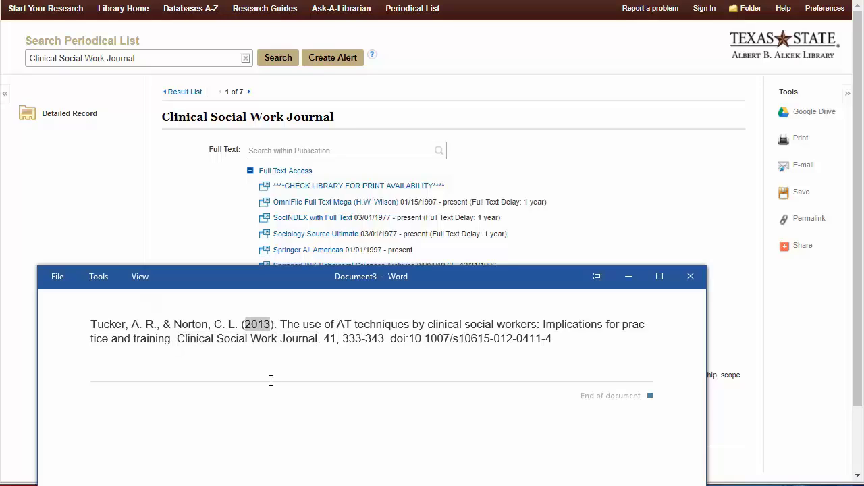
pyautogui.click(614, 191)
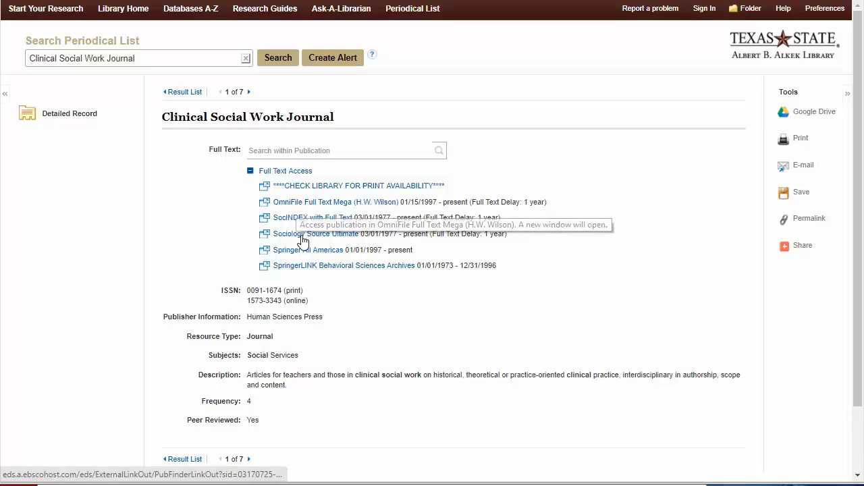
pyautogui.click(318, 203)
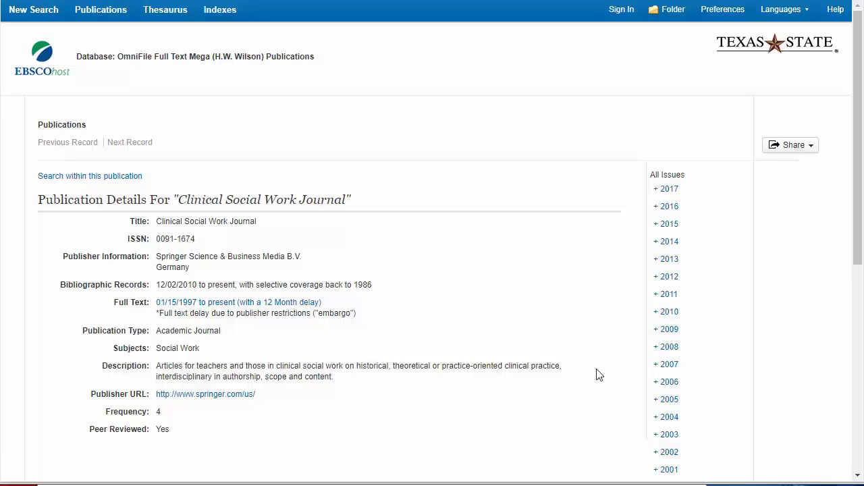
# Step: Expand the journal's 2013 issues and start a search within this publication
pyautogui.click(665, 260)
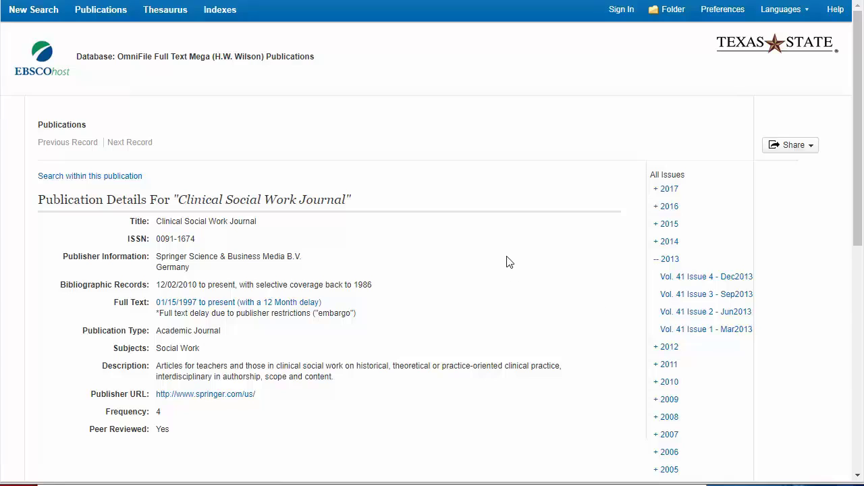
pyautogui.click(108, 178)
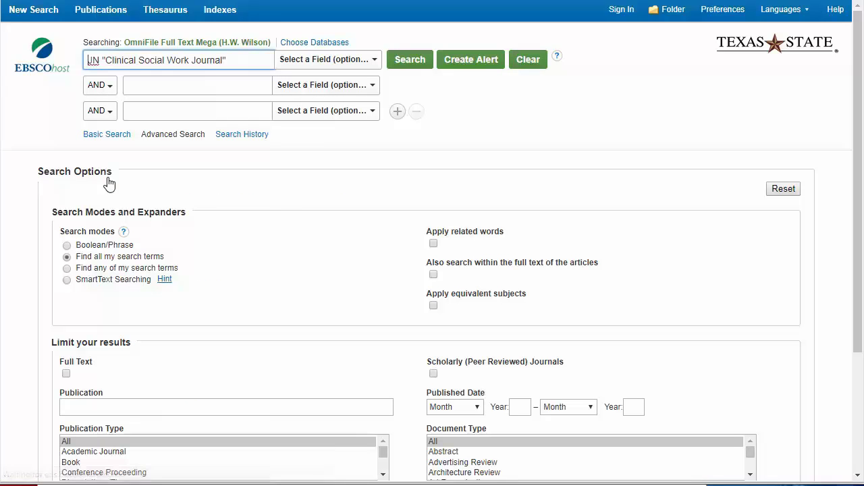
# Step: Search the journal with 'taylor and norto' on the second Advanced Search line
pyautogui.click(169, 86)
pyautogui.write('taylor and ')
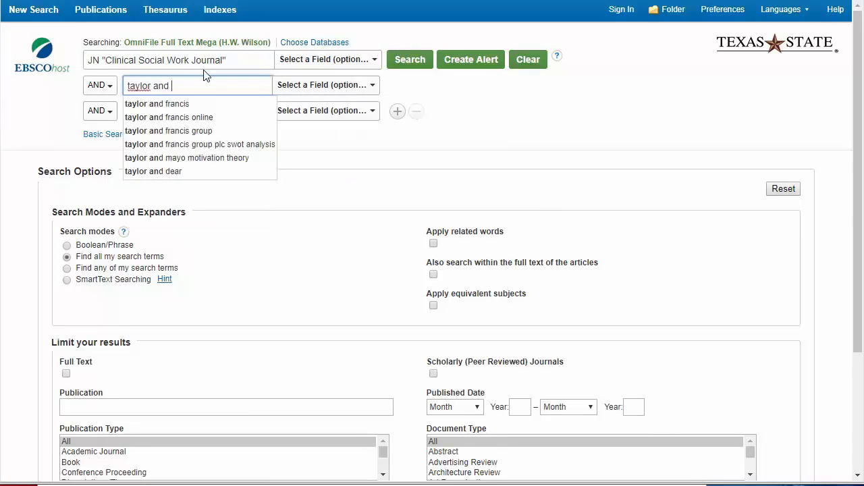
pyautogui.write('norton')
pyautogui.press('Return')
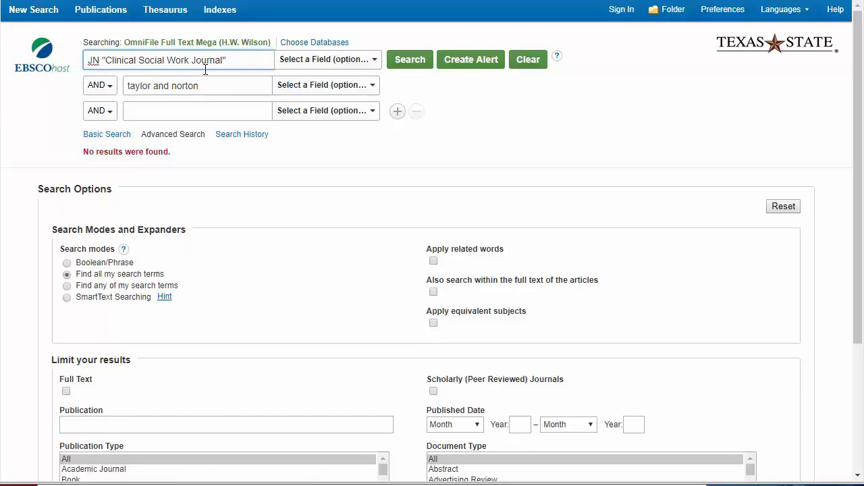
# Step: Check the citation's authors, correct 'taylor' to 'tucker', and rerun the search
pyautogui.hotkey('alt', 'Tab')
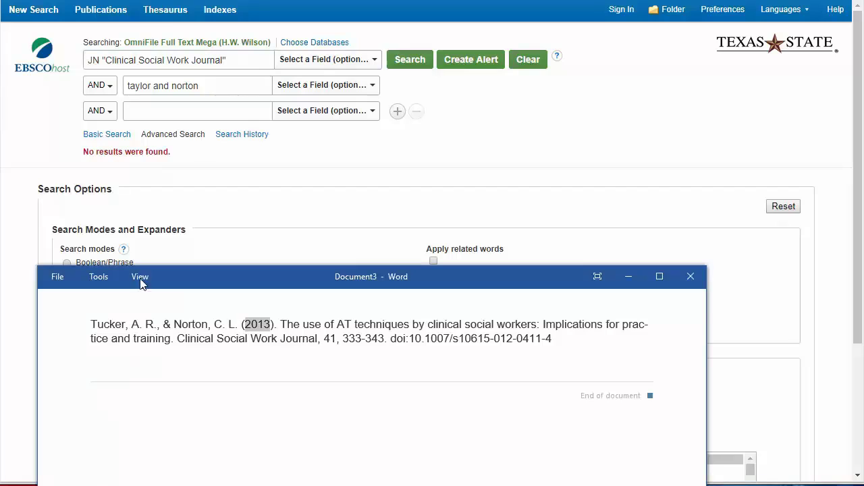
pyautogui.doubleClick(137, 86)
pyautogui.write('tucker')
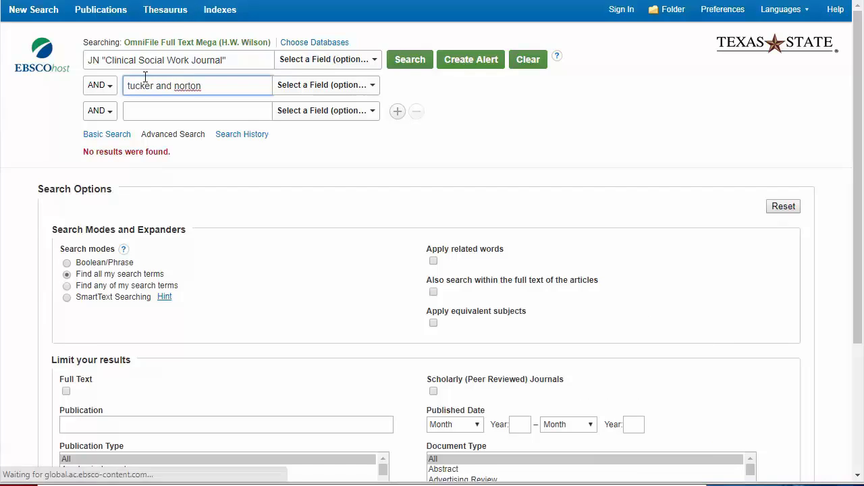
pyautogui.press('Return')
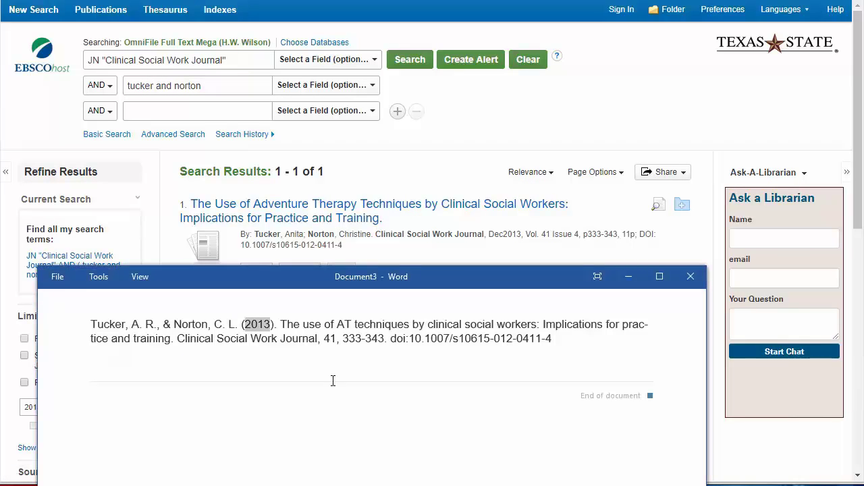
pyautogui.click(281, 326)
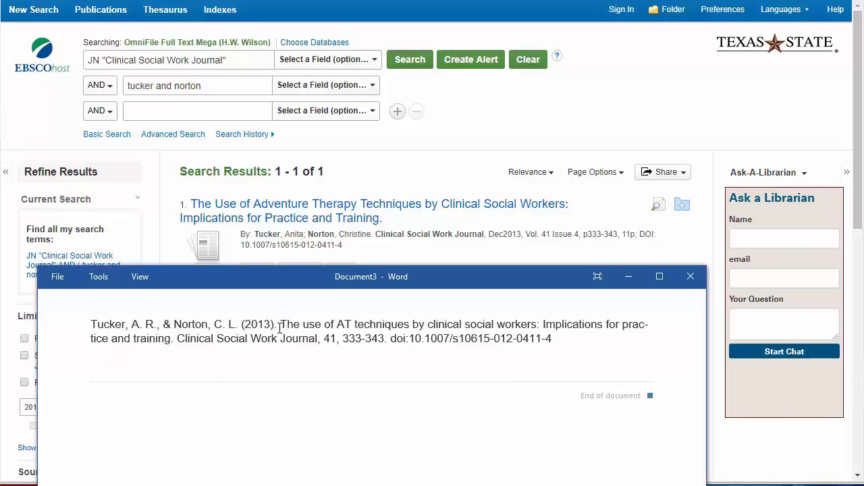